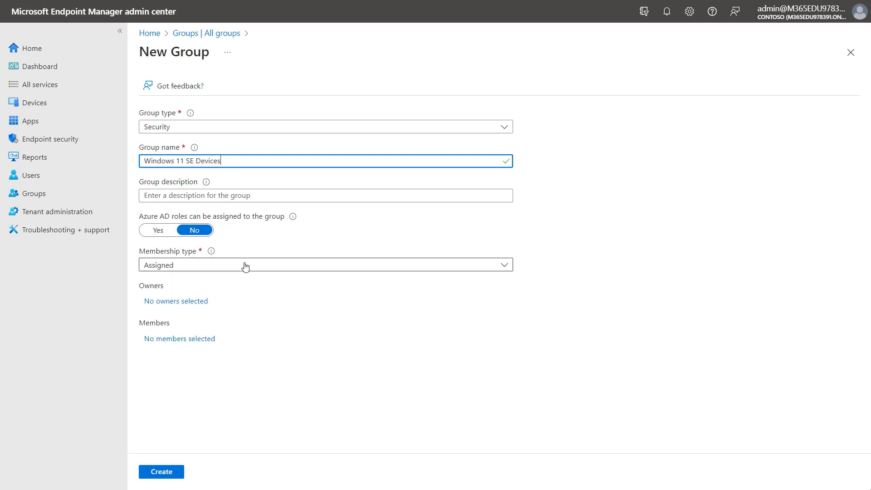
Set Membership type to Dynamic Device and open the rule syntax editor for a new dynamic query.
{"action": "left_click", "coordinate": [244, 265]}
{"action": "left_click", "coordinate": [243, 321]}
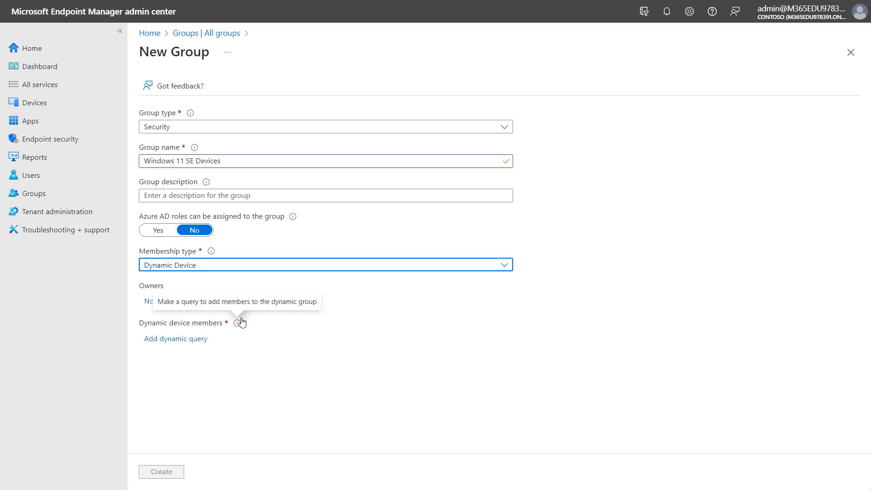
{"action": "left_click", "coordinate": [183, 345]}
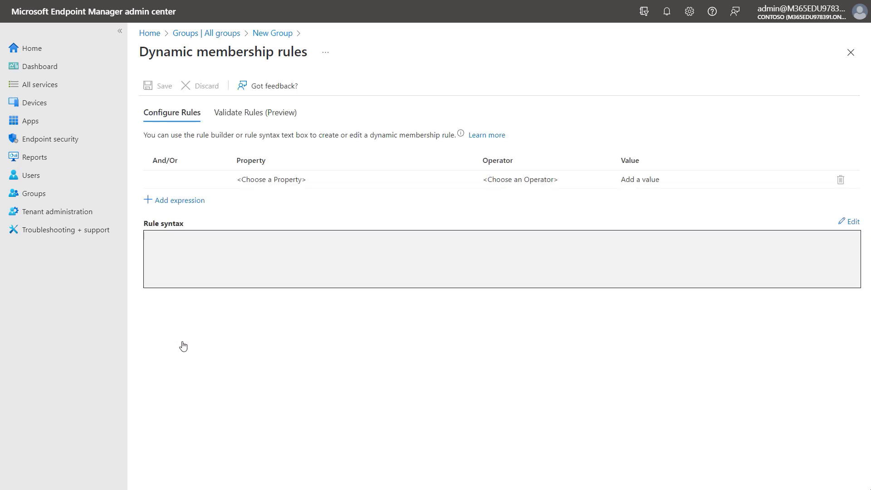
{"action": "left_click", "coordinate": [851, 223]}
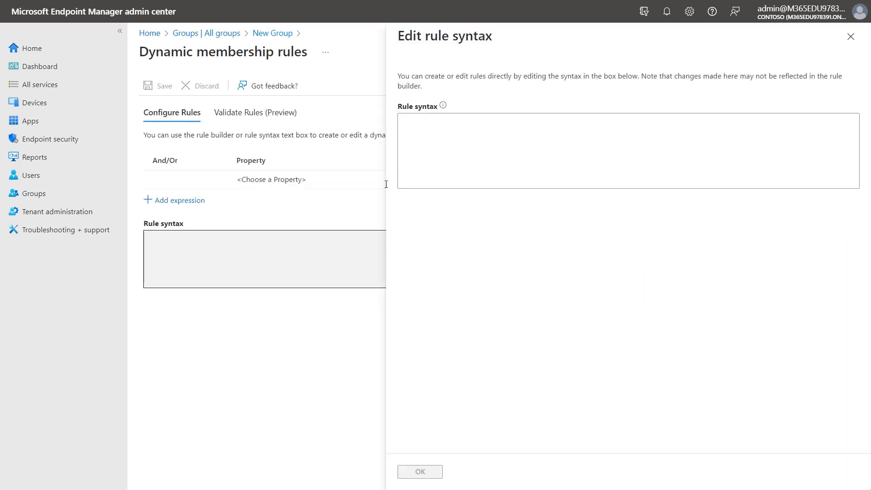
Search the web for 'autopilot device group' in a new browser tab.
{"action": "mouse_move", "coordinate": [170, 4]}
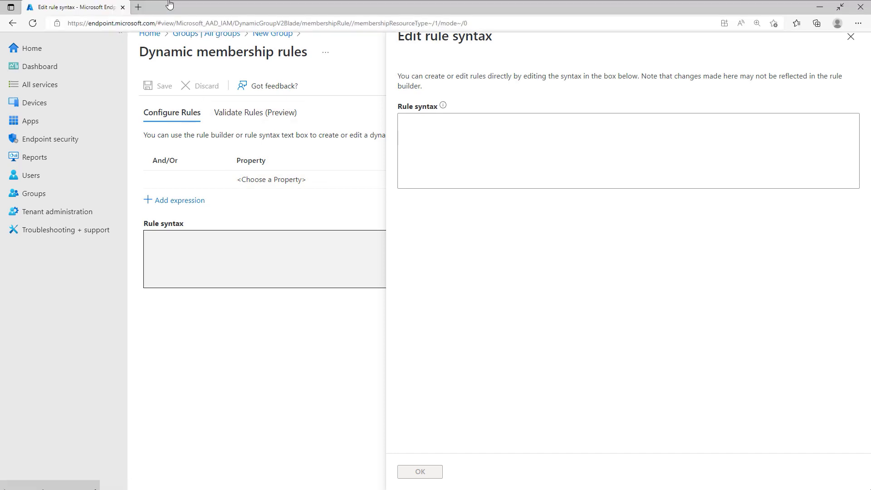
{"action": "left_click", "coordinate": [139, 7]}
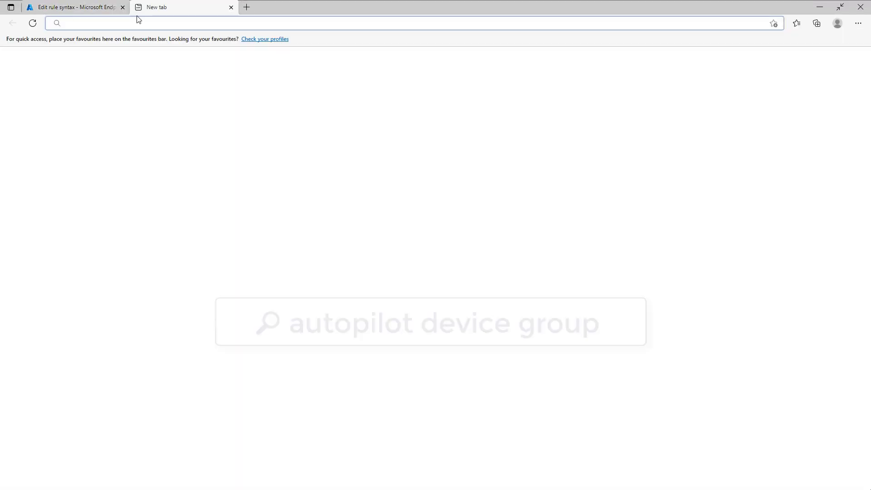
{"action": "type", "text": "autopilot"}
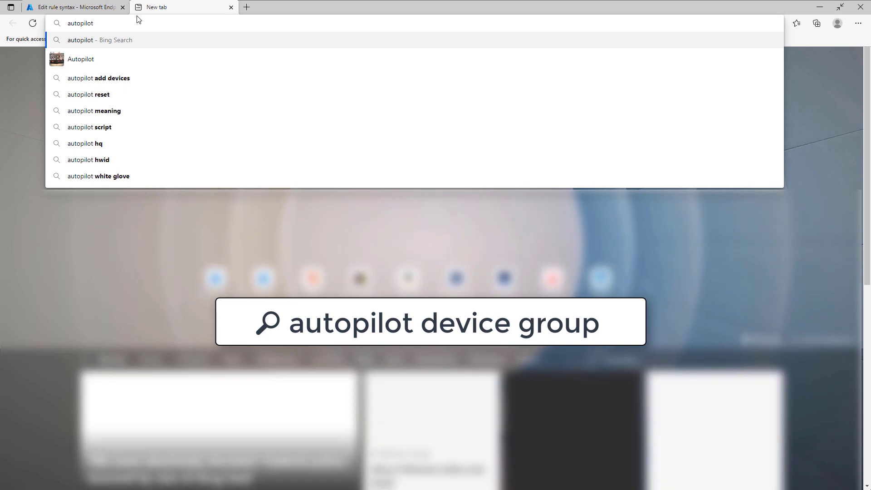
{"action": "type", "text": " device group"}
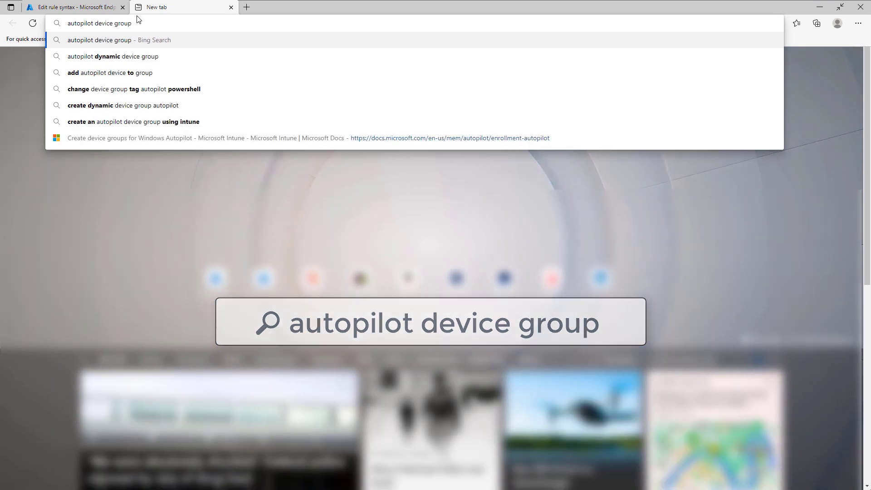
{"action": "key", "text": "Return"}
Copy the OrderID group-tag rule from the Create device groups for Windows Autopilot article.
{"action": "left_click", "coordinate": [154, 422]}
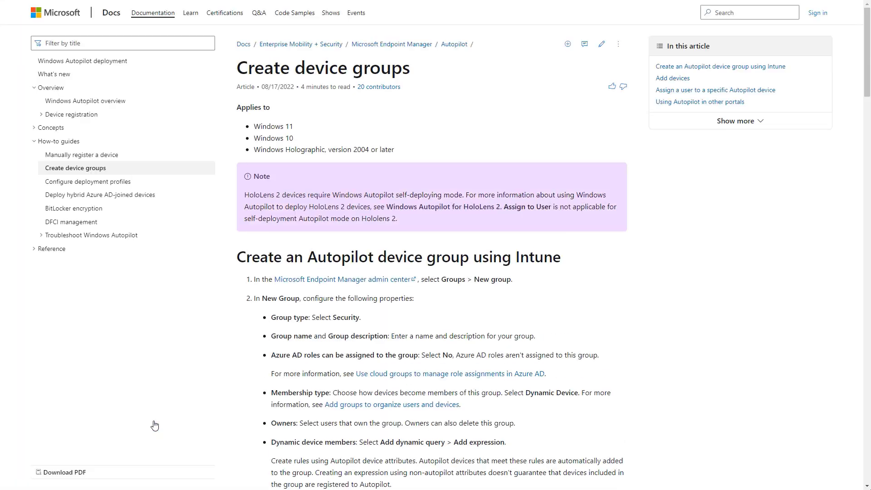
{"action": "scroll", "coordinate": [452, 377], "scroll_direction": "down", "scroll_amount": 8}
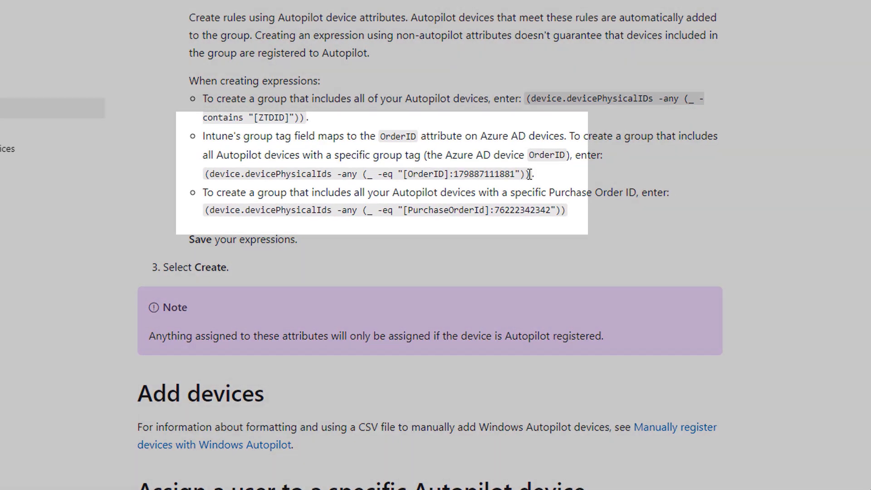
{"action": "left_click_drag", "start_coordinate": [529, 175], "coordinate": [228, 170]}
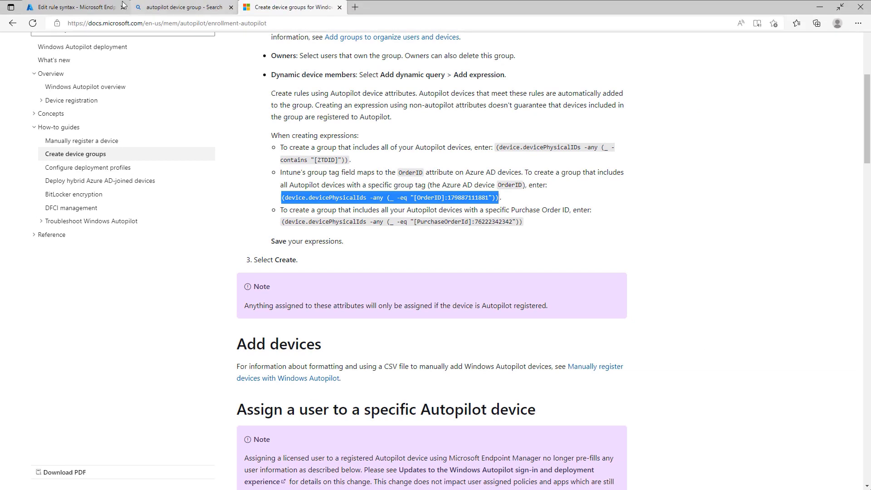
{"action": "left_click", "coordinate": [95, 9]}
Paste the OrderID rule into Rule syntax and replace the sample number with Win11SE.
{"action": "left_click", "coordinate": [401, 128]}
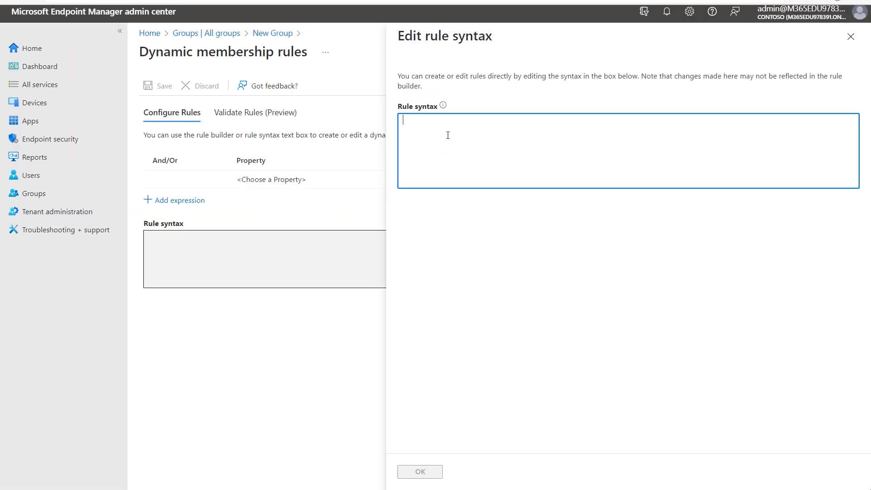
{"action": "key", "text": "ctrl+v"}
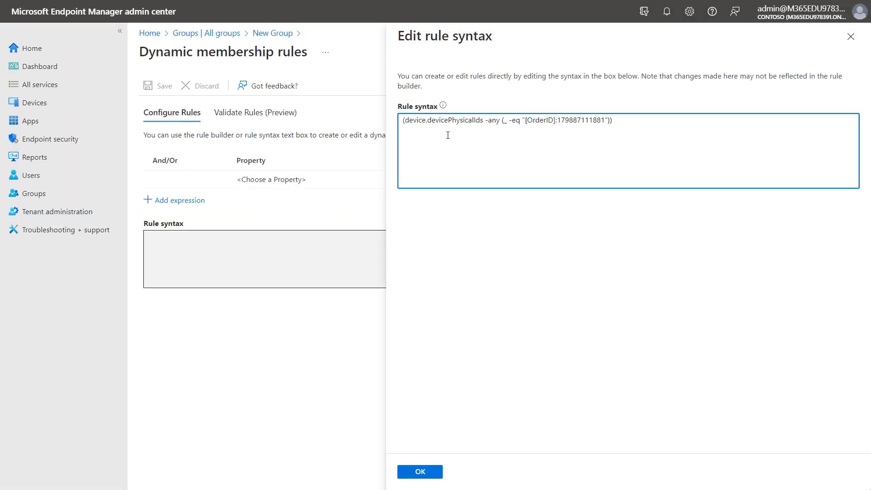
{"action": "left_click_drag", "start_coordinate": [605, 120], "coordinate": [559, 121]}
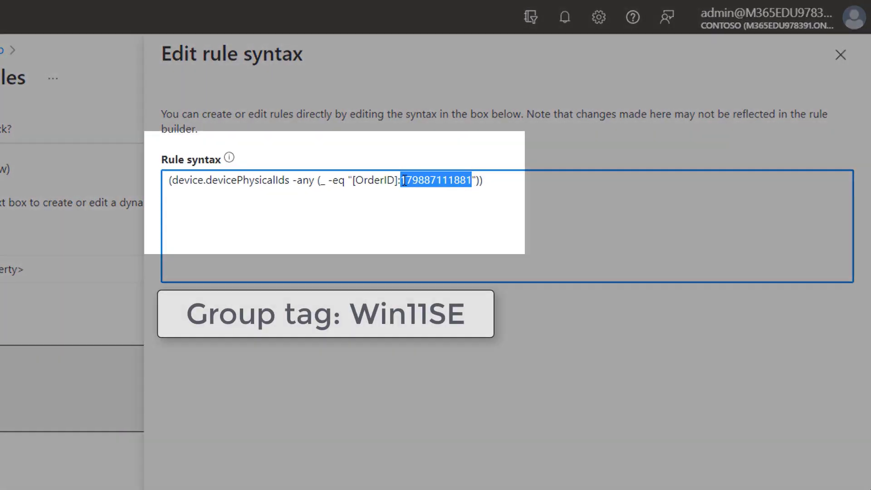
{"action": "type", "text": "Win11SE"}
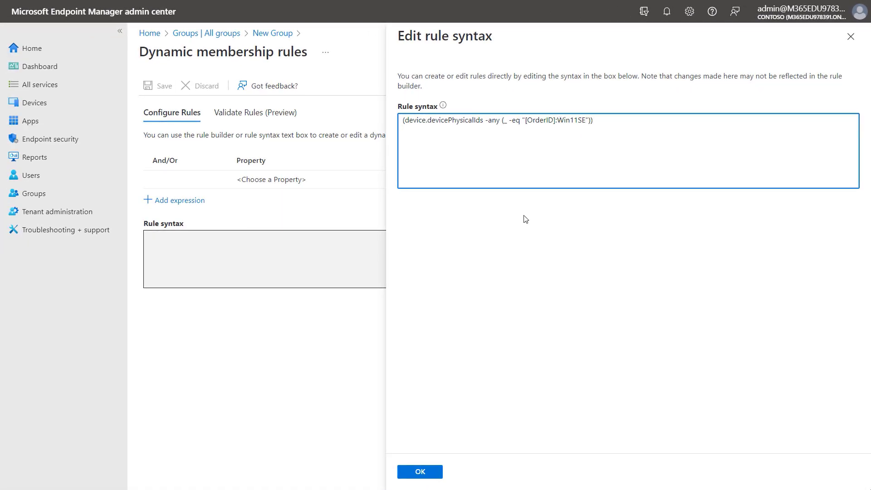
Apply and save the dynamic rule, then create the Windows 11 SE Devices group.
{"action": "left_click", "coordinate": [420, 472]}
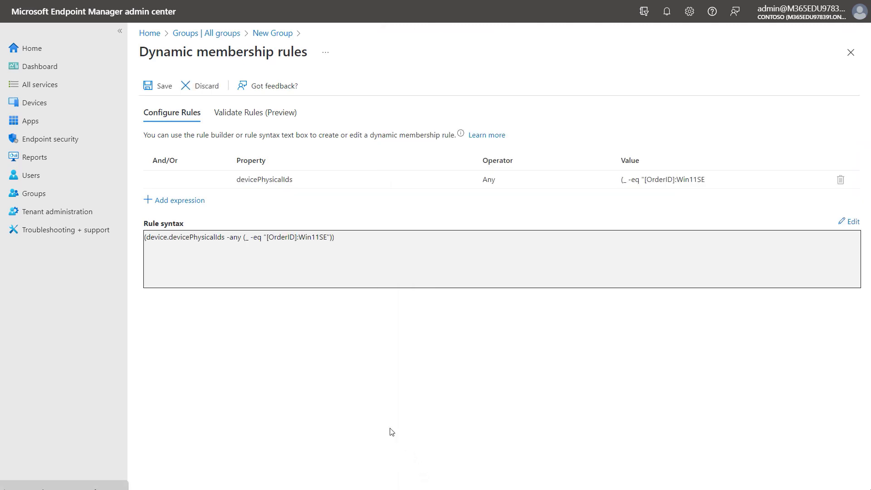
{"action": "left_click", "coordinate": [155, 88]}
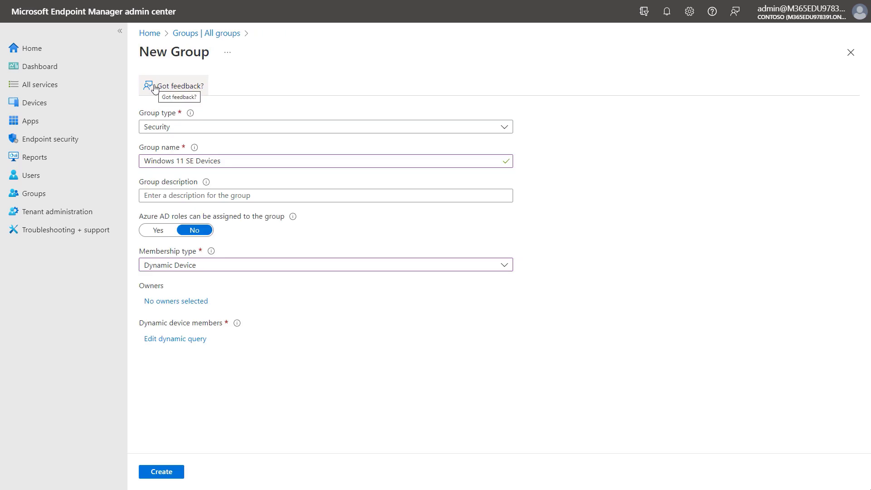
{"action": "left_click", "coordinate": [161, 472]}
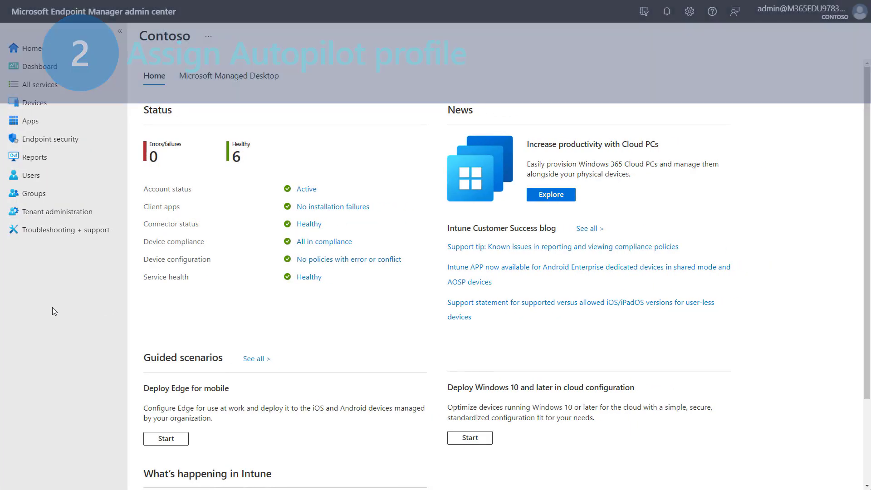
Under Enroll devices > Deployment Profiles, start a Windows PC profile named 'Windows 11 SE Devices'.
{"action": "left_click", "coordinate": [53, 106]}
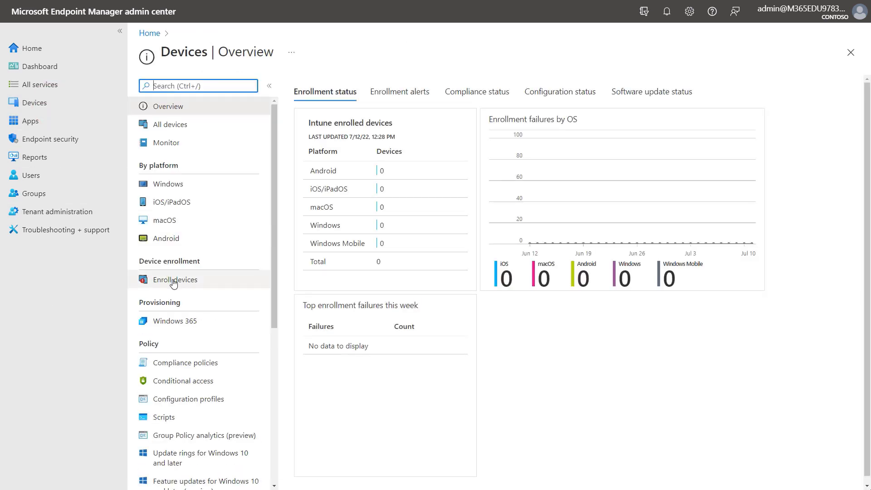
{"action": "left_click", "coordinate": [172, 279]}
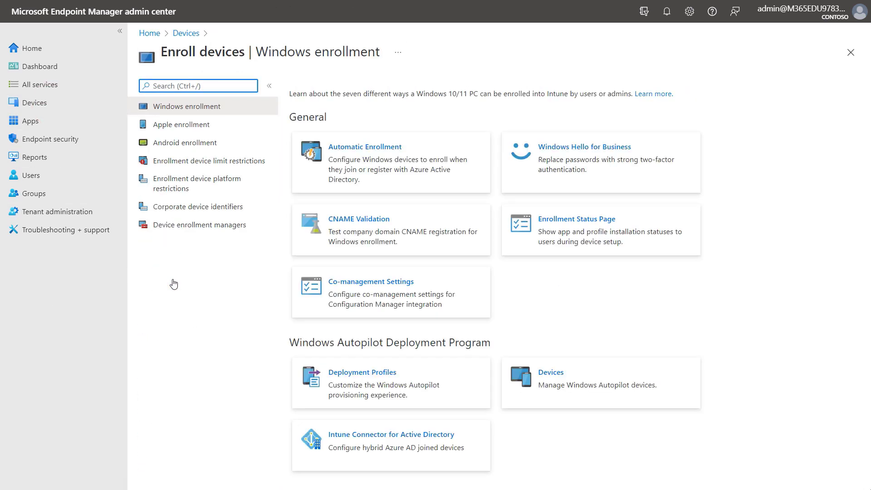
{"action": "left_click", "coordinate": [392, 382]}
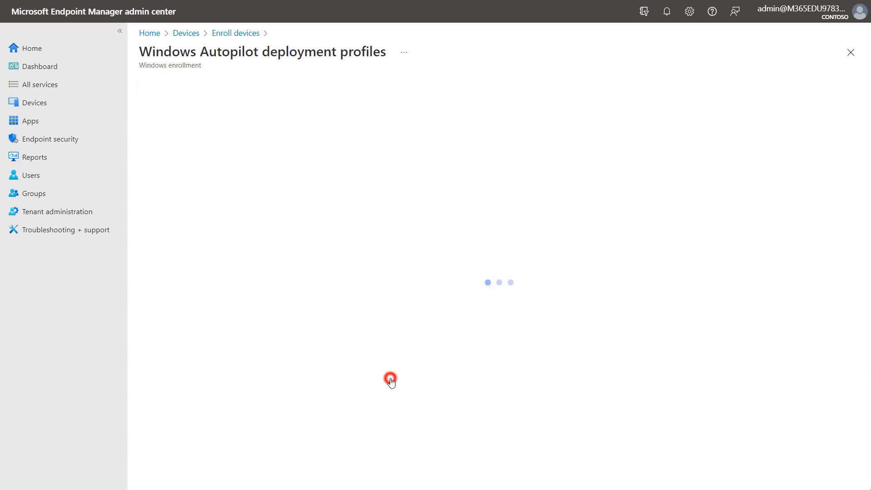
{"action": "left_click", "coordinate": [172, 86]}
{"action": "left_click", "coordinate": [172, 105]}
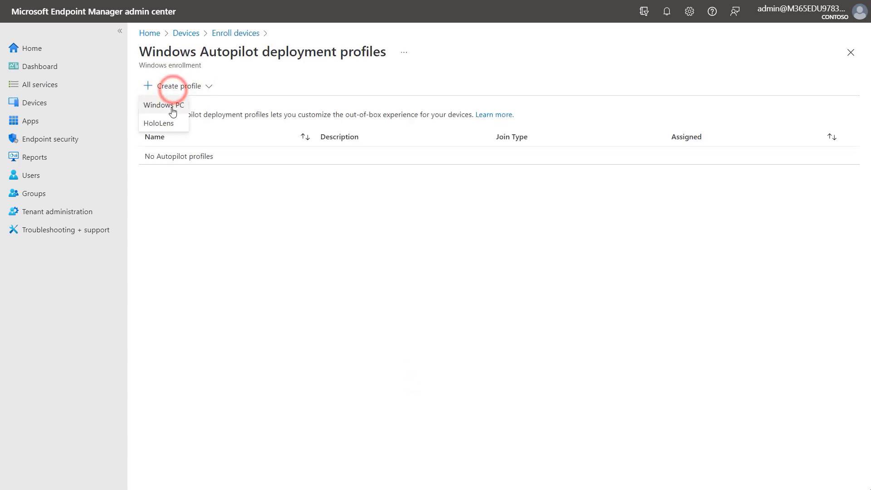
{"action": "left_click", "coordinate": [334, 121]}
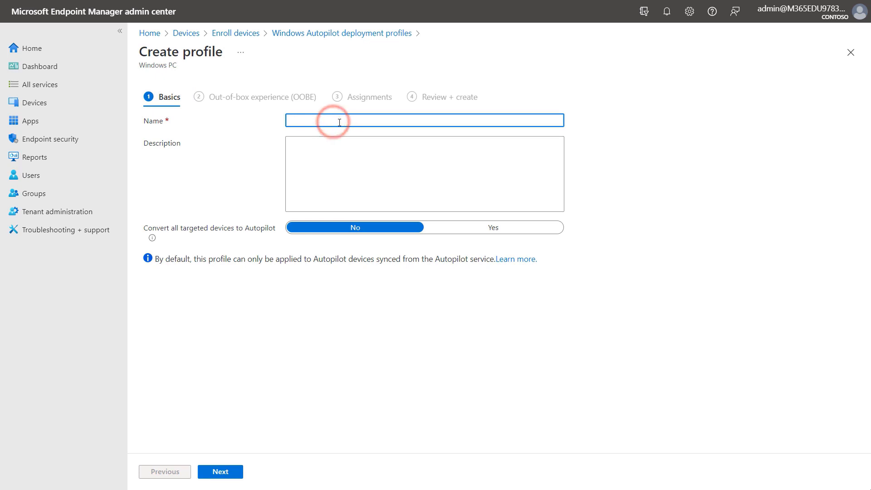
{"action": "type", "text": "Windows 11 SE"}
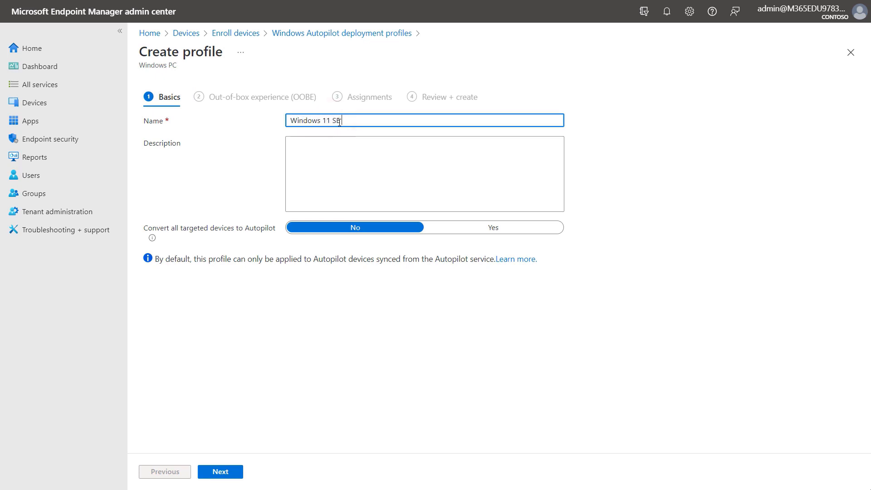
{"action": "type", "text": " Devices"}
In out-of-box experience settings, enable the device name template and set it to %SERIAL%.
{"action": "left_click", "coordinate": [230, 472]}
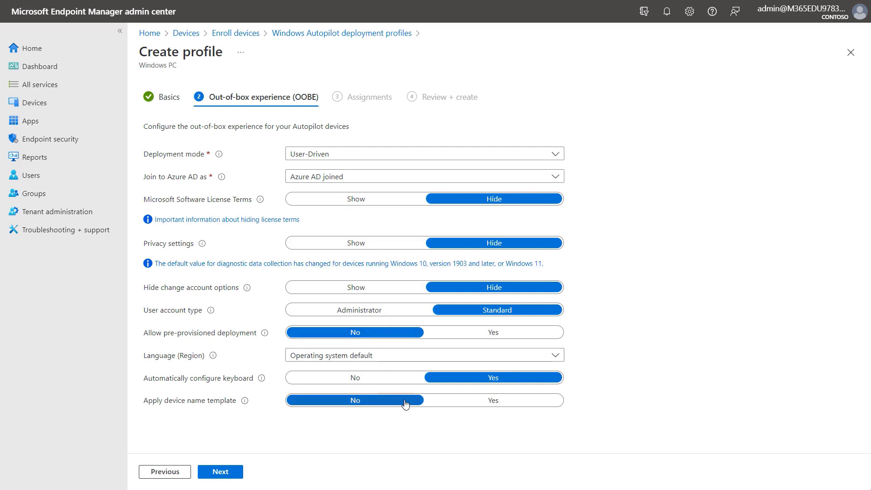
{"action": "left_click", "coordinate": [494, 400]}
{"action": "scroll", "coordinate": [459, 419], "scroll_direction": "down", "scroll_amount": 2}
{"action": "left_click", "coordinate": [459, 419]}
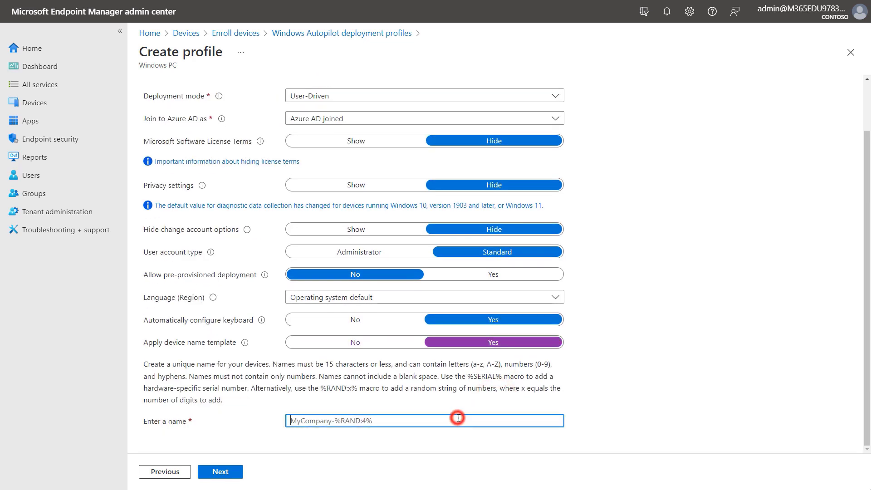
{"action": "type", "text": "%SERIAL%"}
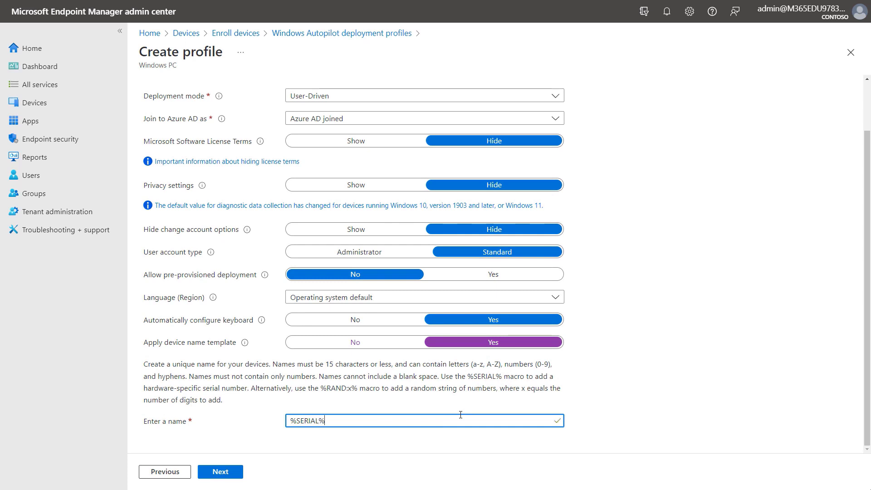
Include the Windows 11 SE Devices group in assignments and create the Autopilot profile.
{"action": "left_click", "coordinate": [226, 475]}
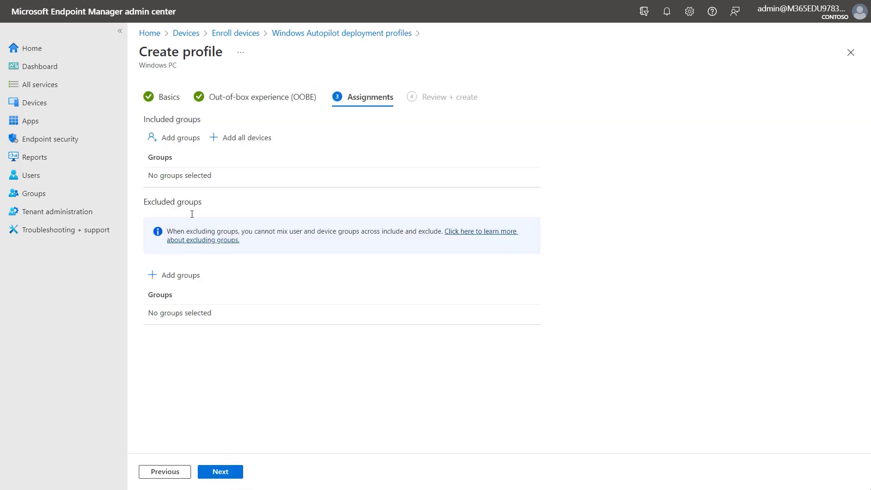
{"action": "left_click", "coordinate": [177, 143]}
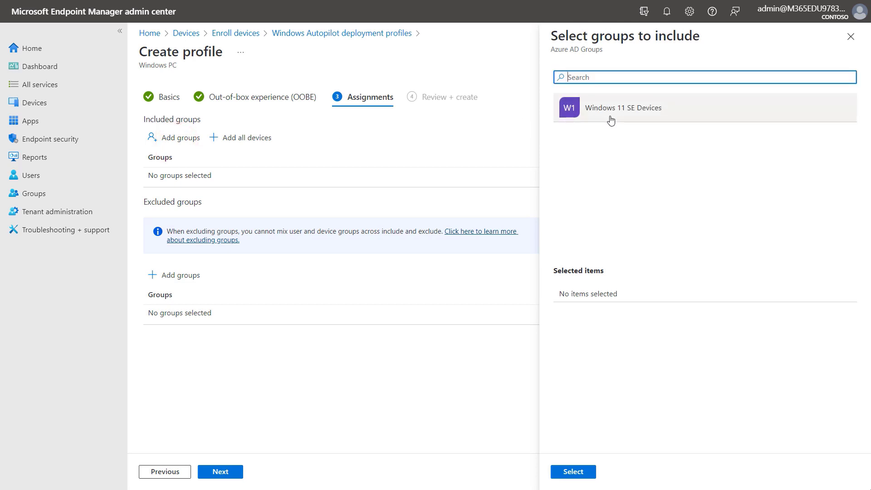
{"action": "left_click", "coordinate": [610, 119]}
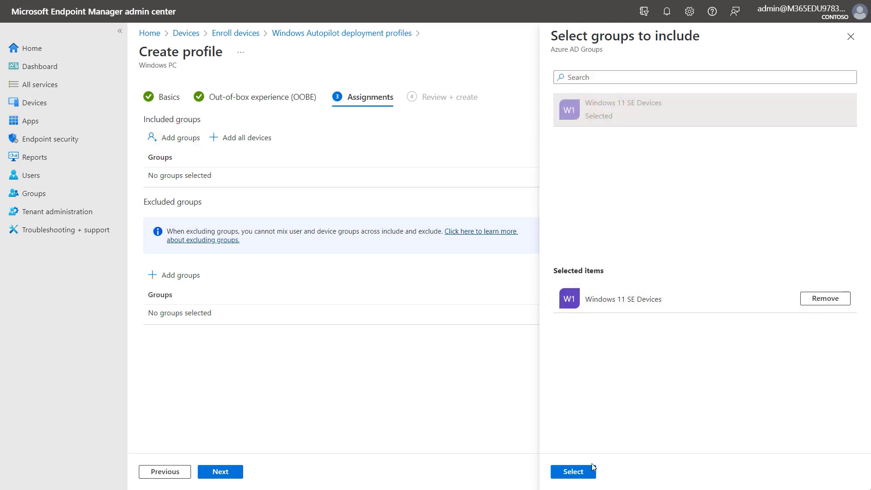
{"action": "left_click", "coordinate": [590, 476]}
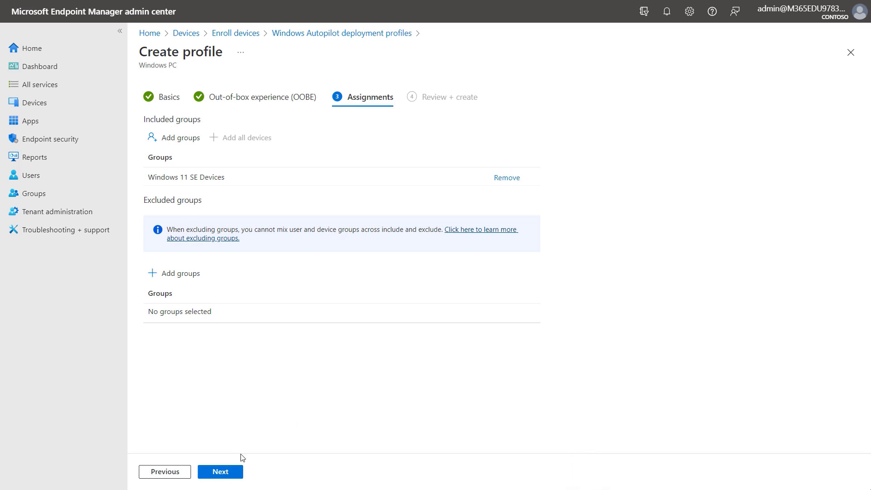
{"action": "left_click", "coordinate": [233, 472]}
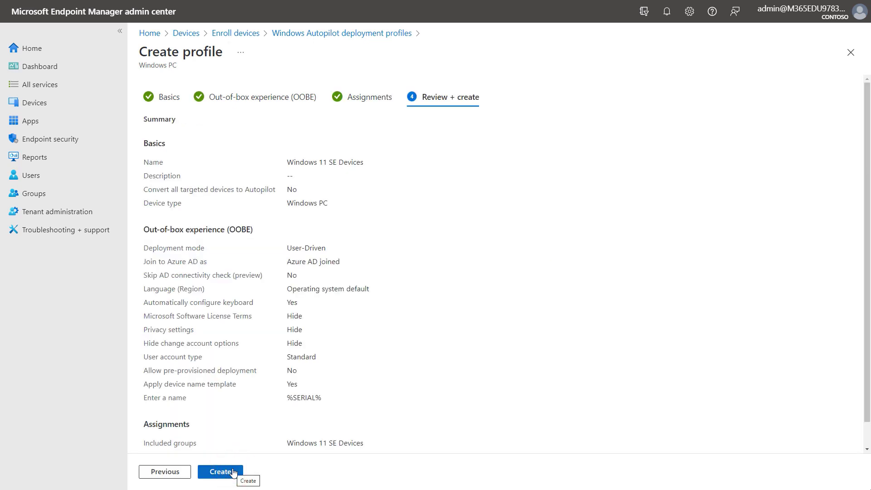
{"action": "left_click", "coordinate": [232, 472]}
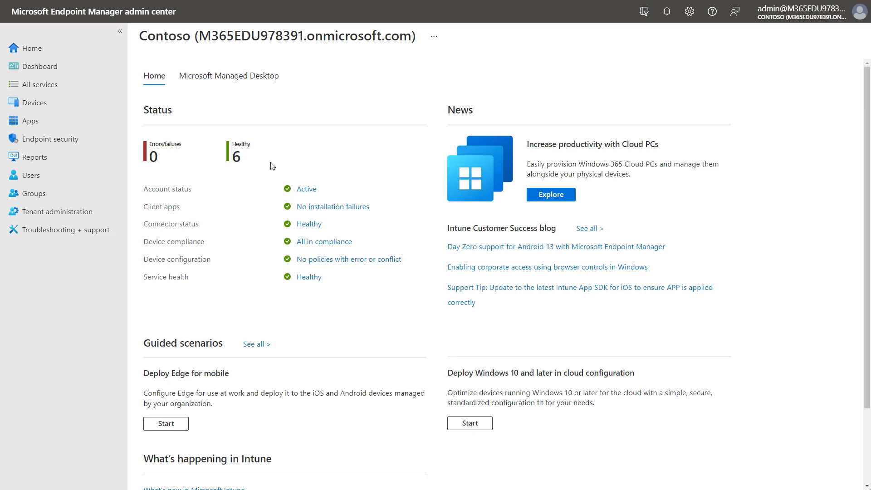
Go to Devices > Enroll devices > Enrollment Status Page and begin creating a new profile.
{"action": "left_click", "coordinate": [64, 108]}
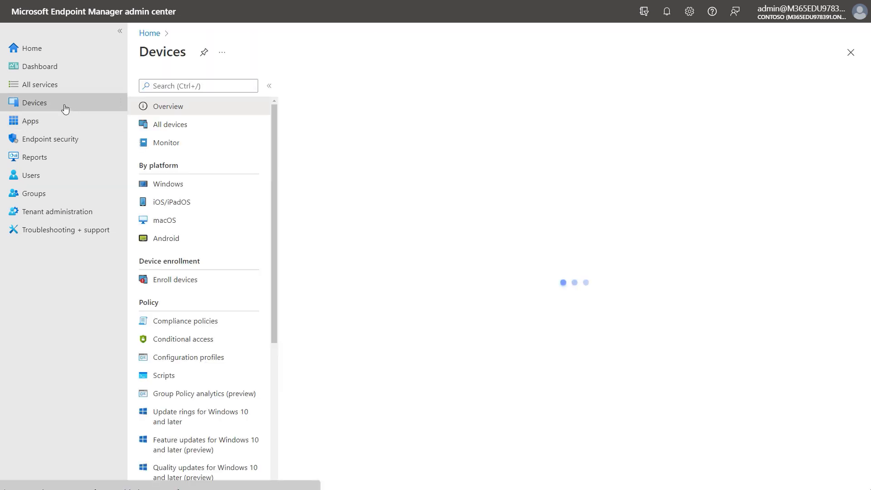
{"action": "left_click", "coordinate": [195, 284]}
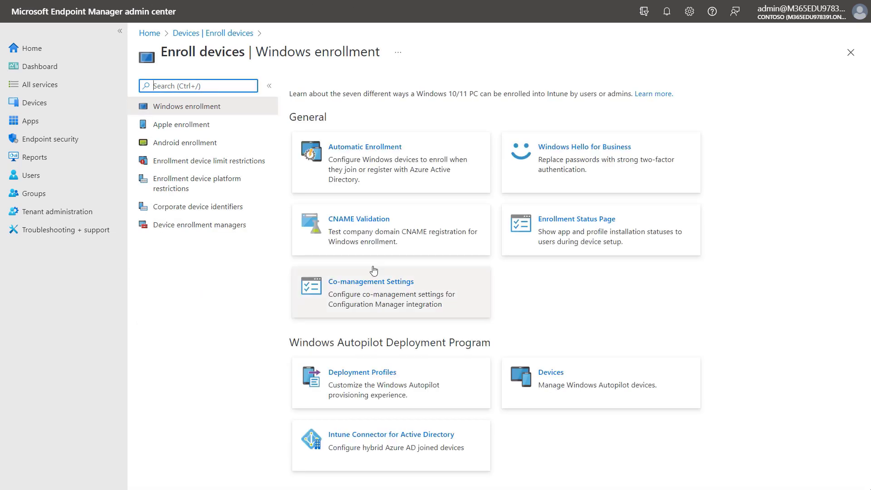
{"action": "left_click", "coordinate": [622, 236]}
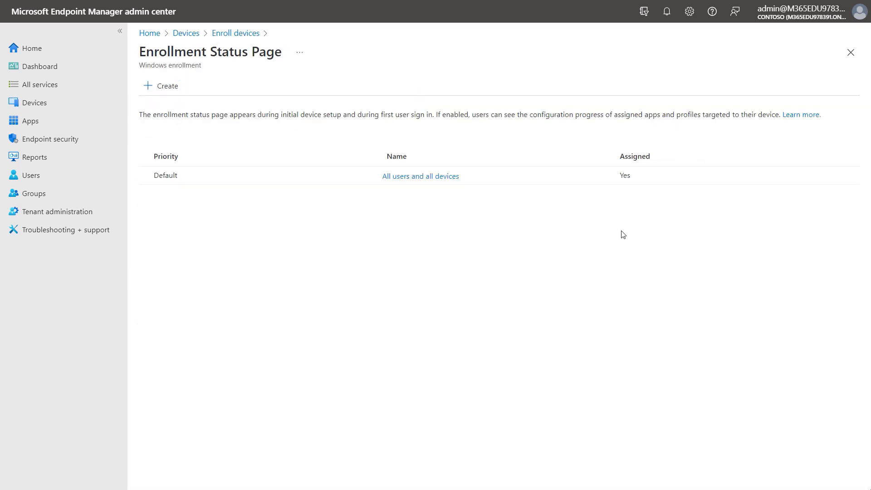
{"action": "left_click", "coordinate": [171, 86]}
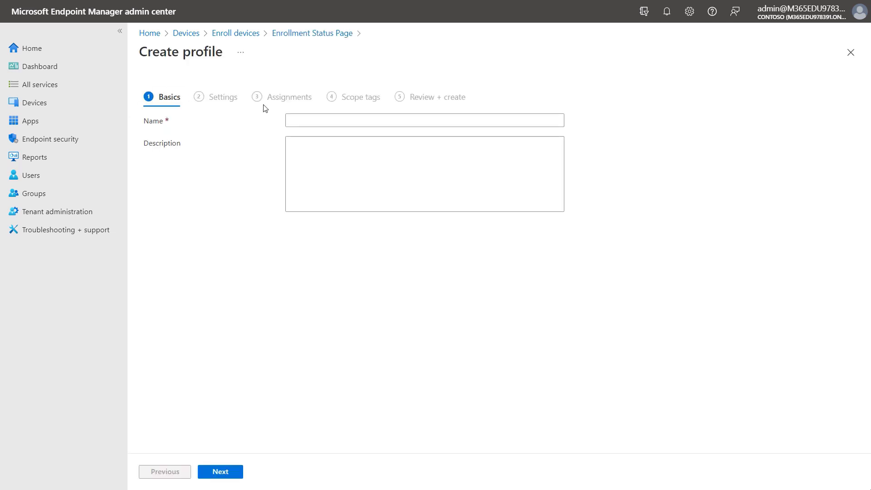
Name the Enrollment Status Page profile 'Windows 11 SE Devices'.
{"action": "left_click", "coordinate": [290, 120]}
{"action": "type", "text": "Windows 1"}
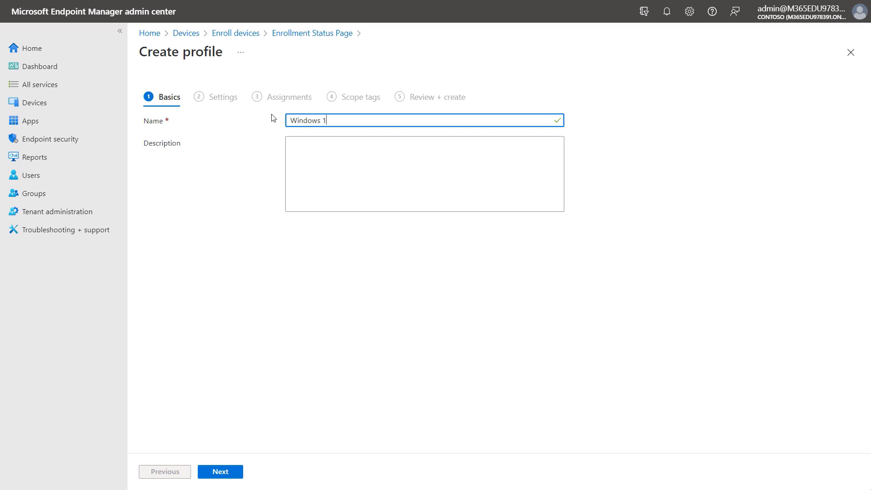
{"action": "type", "text": "1 SE Devices"}
{"action": "left_click", "coordinate": [232, 474]}
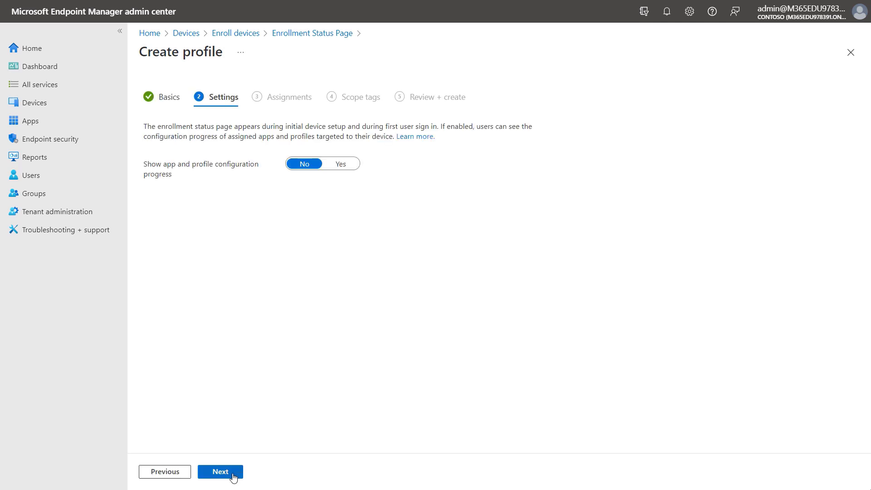
Set show configuration progress, allow reset and allow use after errors to Yes.
{"action": "left_click", "coordinate": [341, 165]}
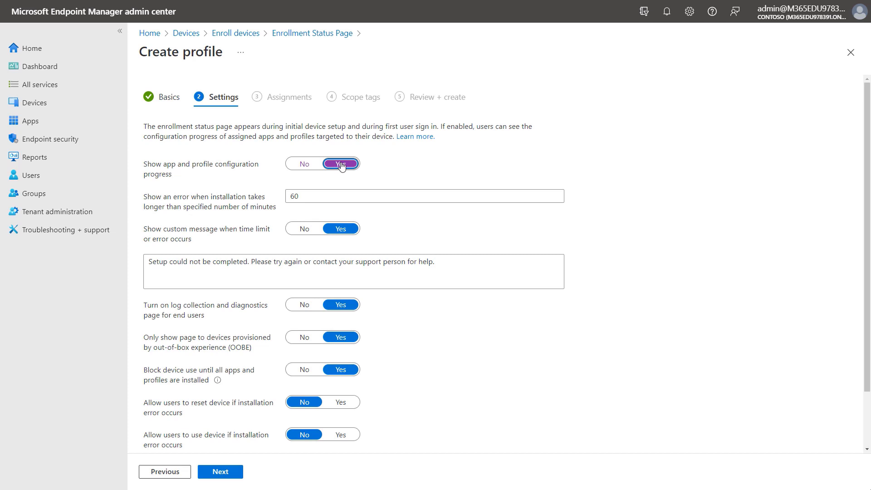
{"action": "scroll", "coordinate": [346, 200], "scroll_direction": "down", "scroll_amount": 3}
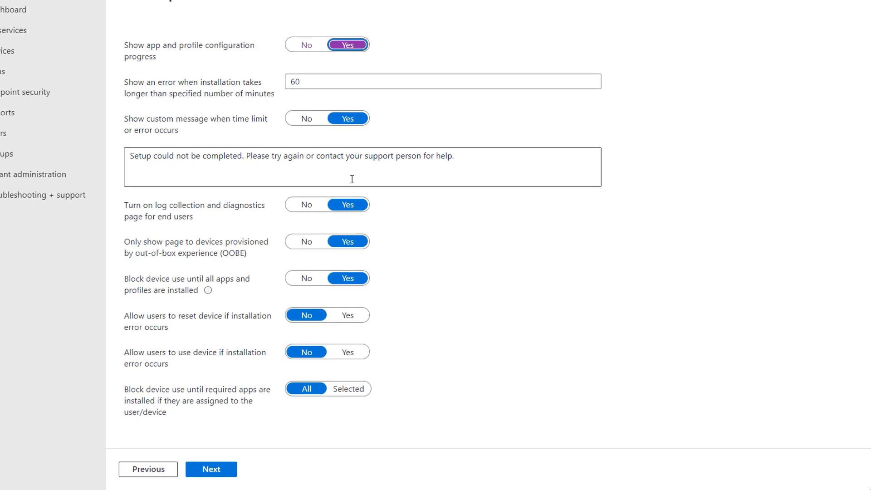
{"action": "left_click", "coordinate": [346, 318]}
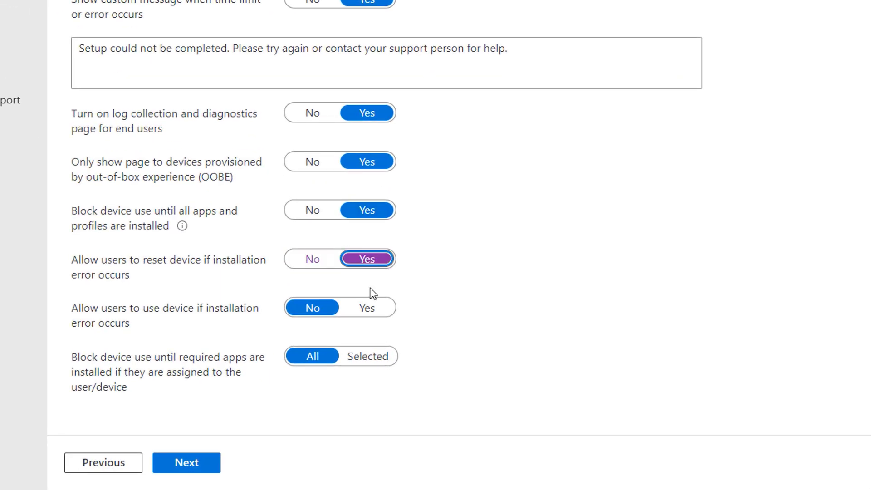
{"action": "left_click", "coordinate": [375, 308]}
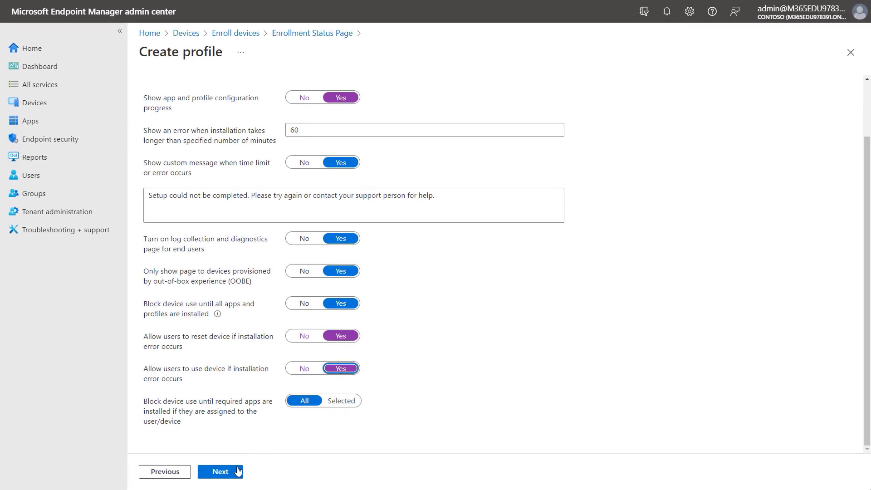
{"action": "left_click", "coordinate": [220, 472]}
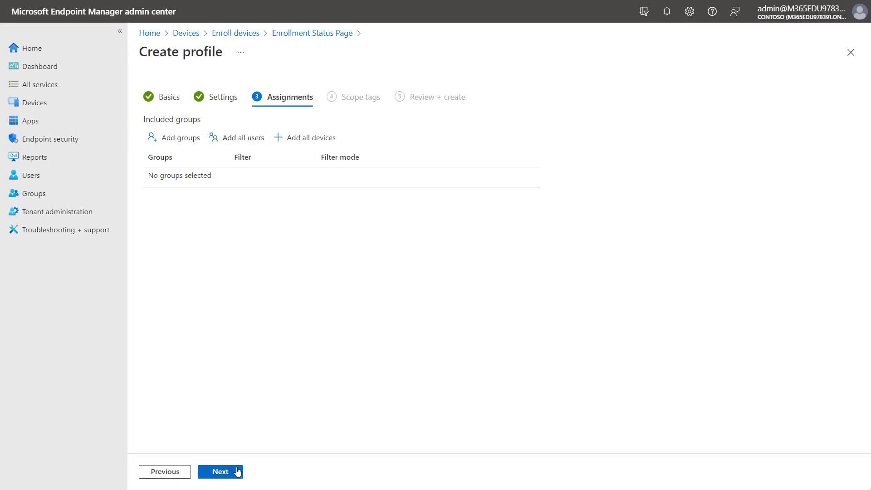
Include the Windows 11 SE Devices group, skip scope tags, and create the Enrollment Status Page profile.
{"action": "left_click", "coordinate": [193, 138]}
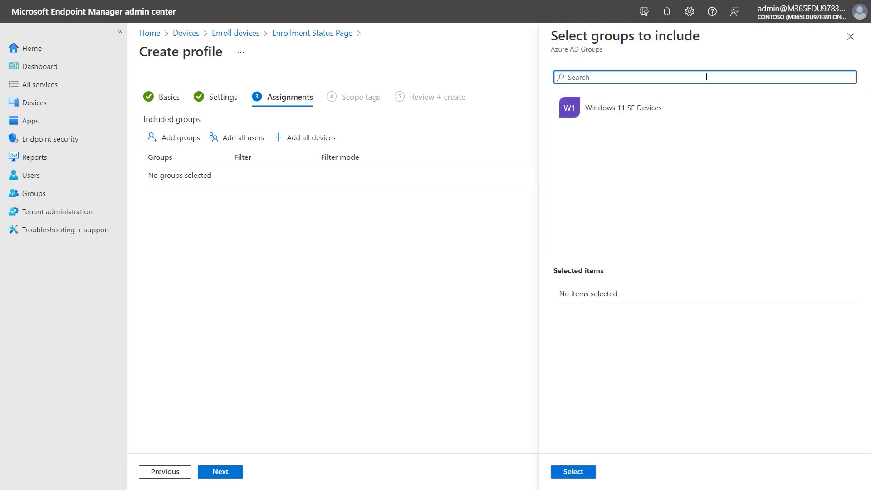
{"action": "left_click", "coordinate": [690, 115]}
{"action": "left_click", "coordinate": [575, 472]}
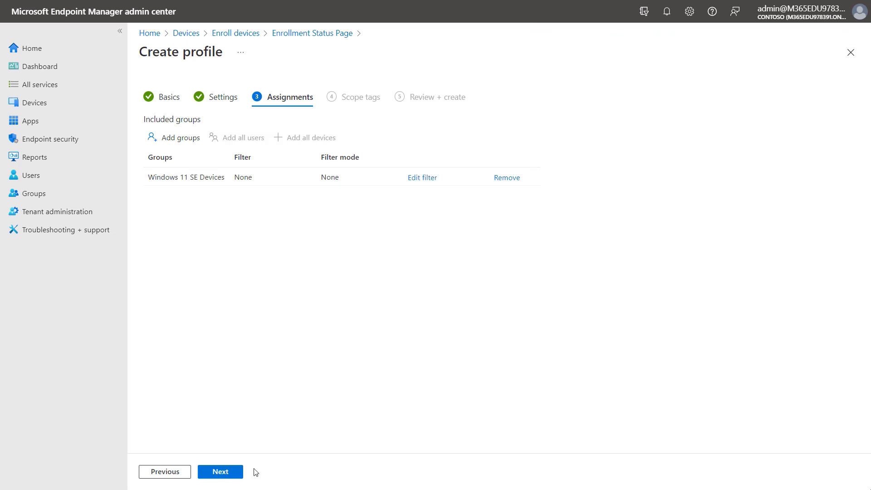
{"action": "left_click", "coordinate": [218, 472]}
{"action": "left_click", "coordinate": [218, 472]}
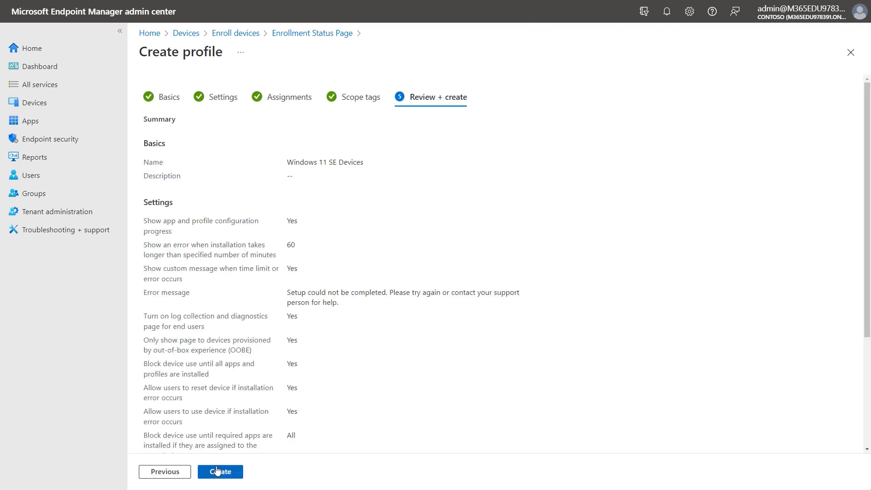
{"action": "left_click", "coordinate": [217, 472]}
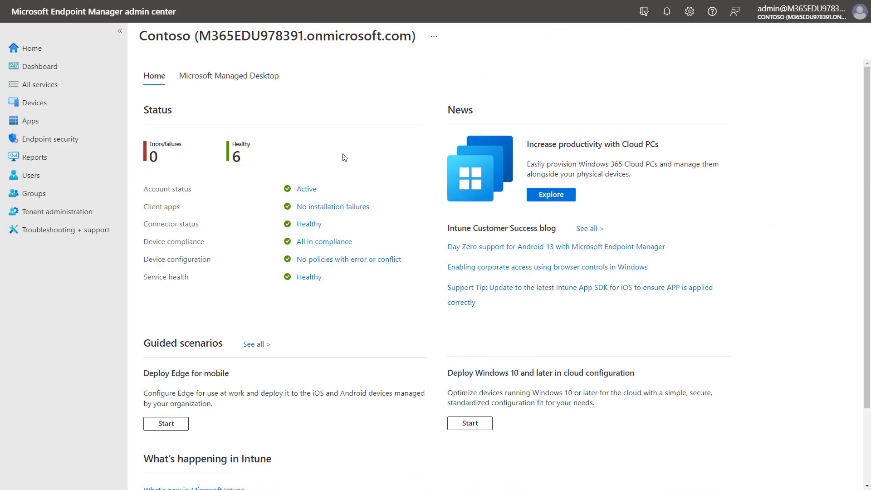
Open the Windows Autopilot devices list, view the Import pane, and close it without importing.
{"action": "left_click", "coordinate": [66, 104]}
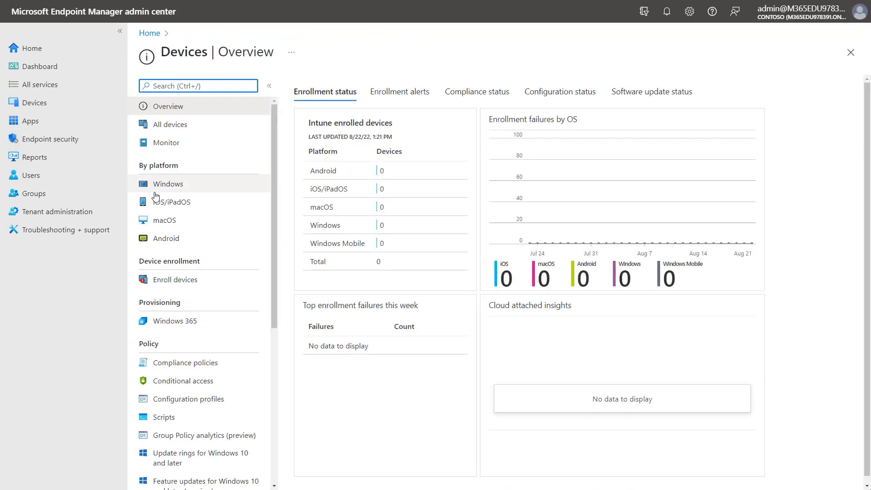
{"action": "left_click", "coordinate": [208, 289]}
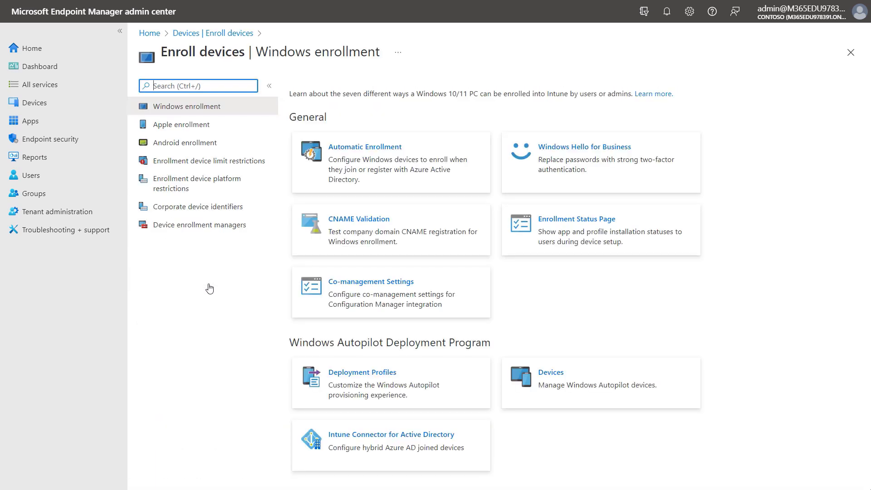
{"action": "left_click", "coordinate": [602, 400]}
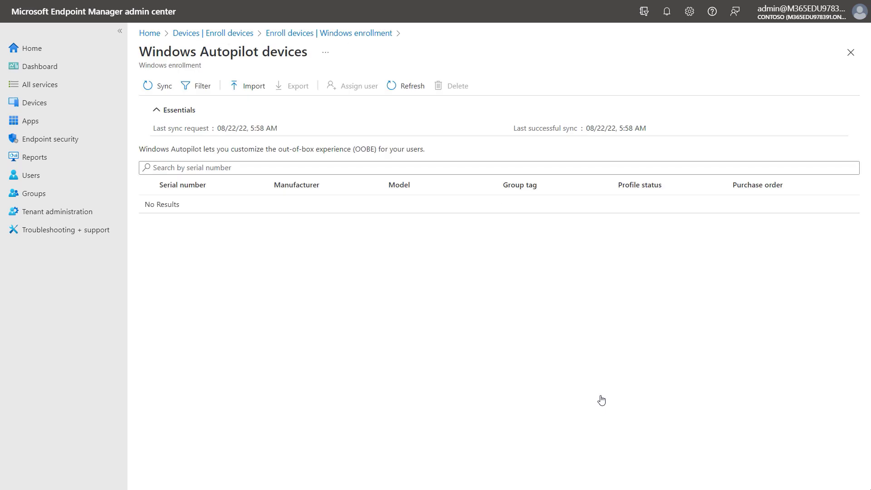
{"action": "left_click", "coordinate": [264, 94]}
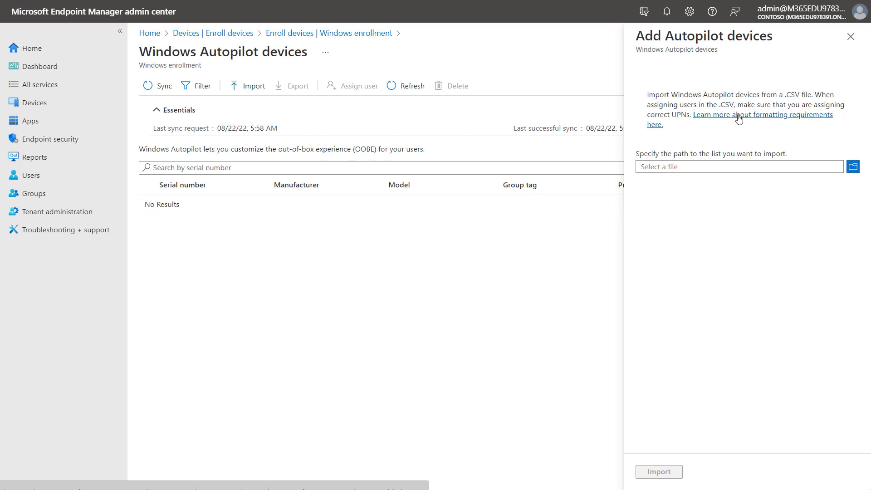
{"action": "left_click", "coordinate": [851, 36]}
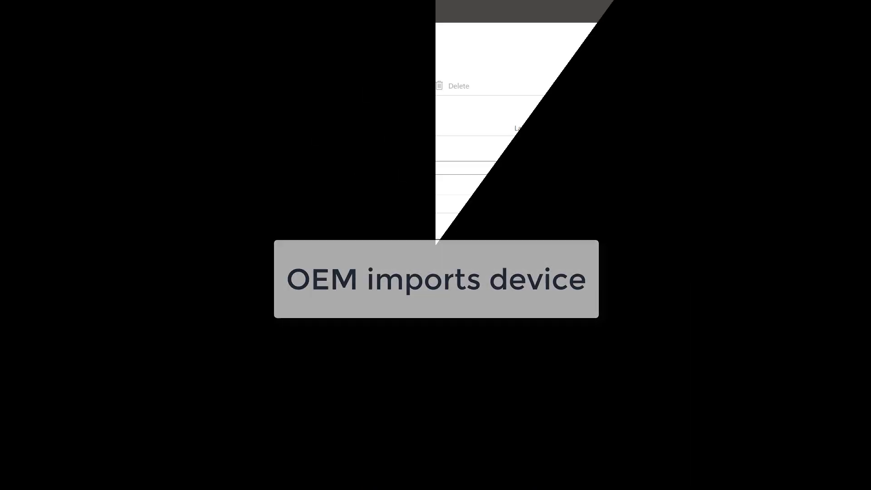
Refresh the Autopilot devices list until the Win11SE-tagged Surface Laptop SE shows profile status Assigning.
{"action": "left_click", "coordinate": [421, 87]}
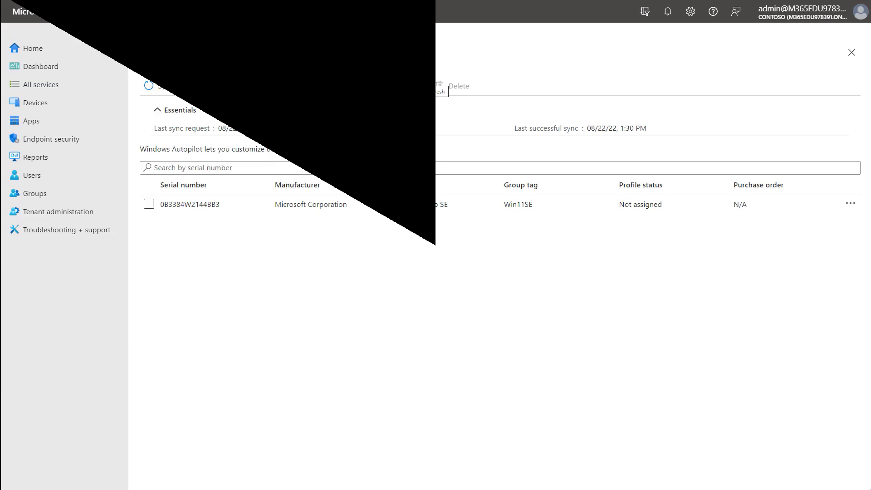
{"action": "left_click", "coordinate": [416, 86]}
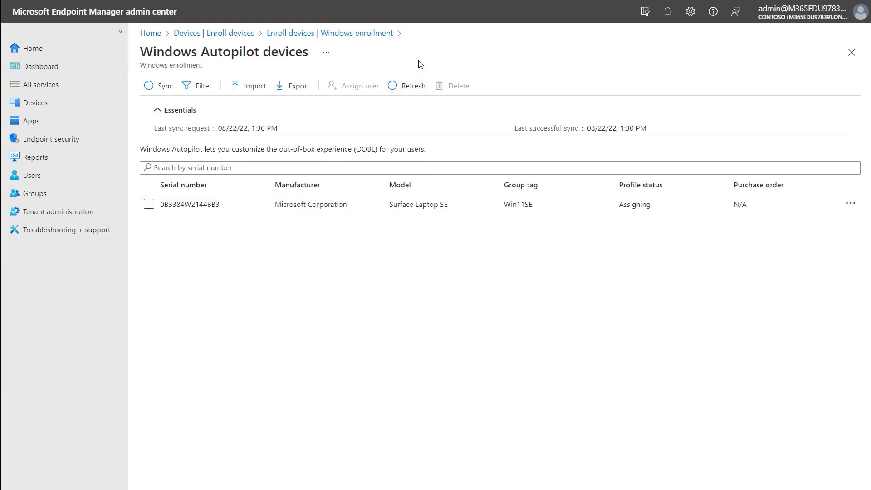